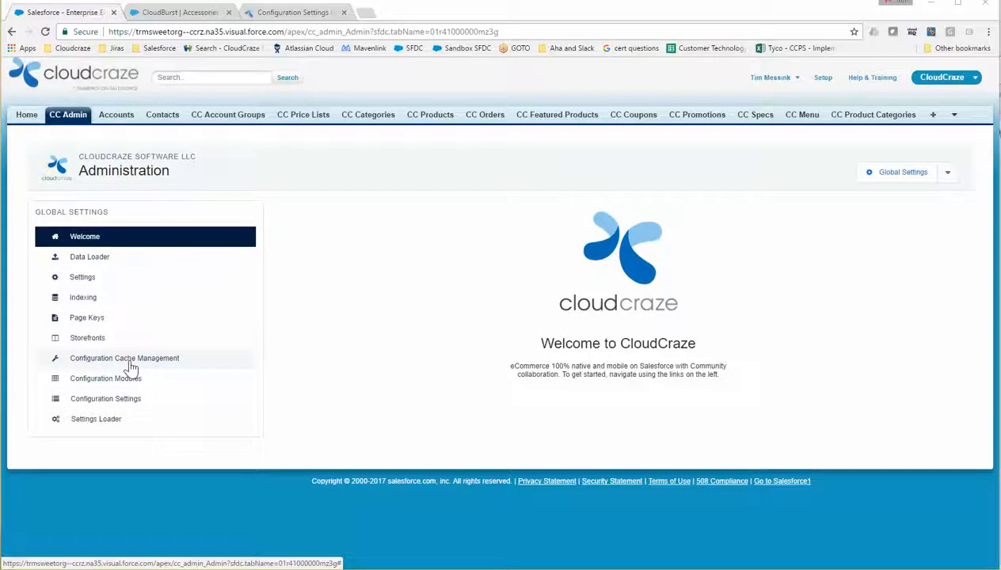
# - Review the Breadcrumb (bc) entry in the Configuration Settings Index wiki page and examine the breadcrumb on the CloudBurst storefront's product page
pyautogui.click(291, 13)
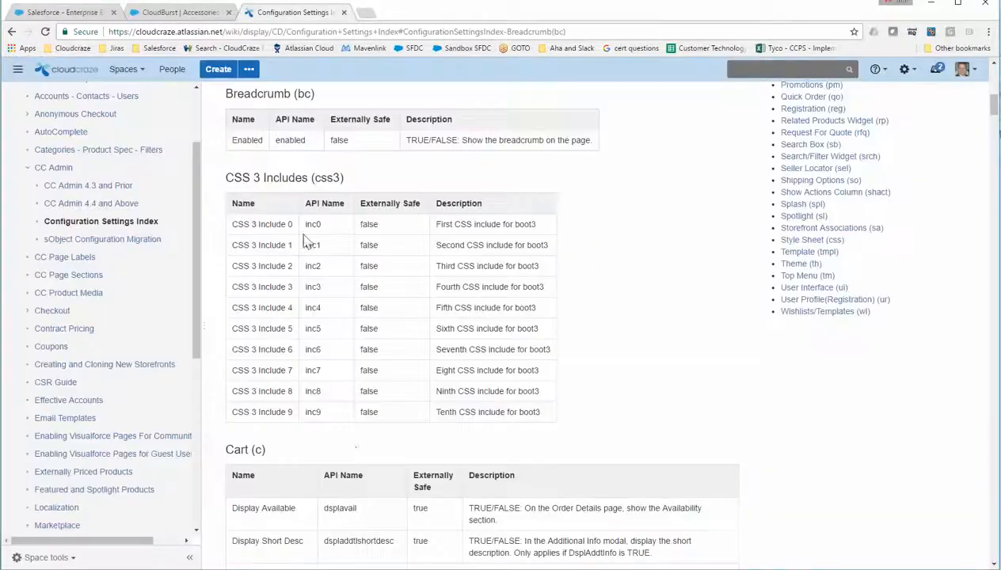
pyautogui.click(88, 224)
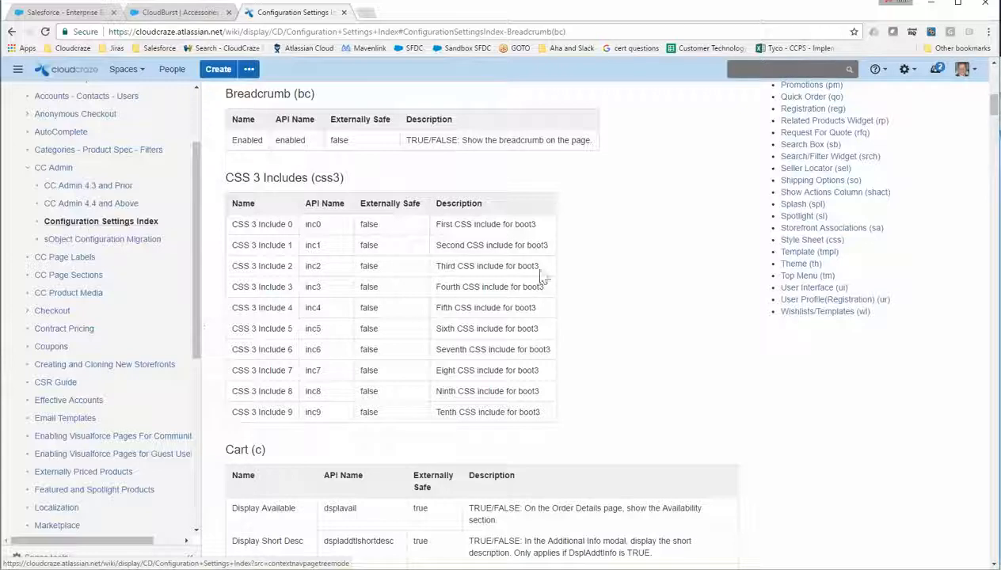
pyautogui.scroll(7, 645, 388)
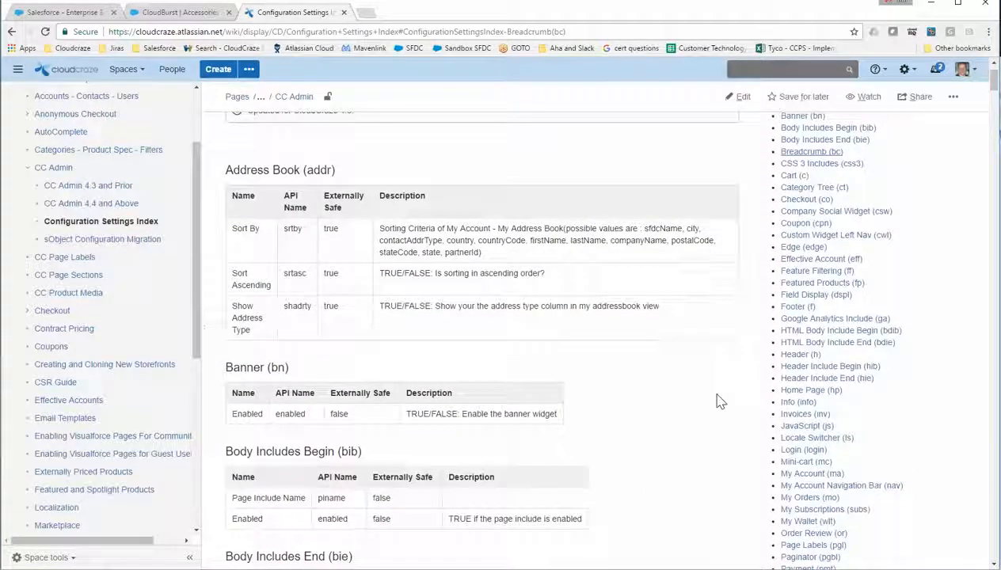
pyautogui.scroll(2, 685, 467)
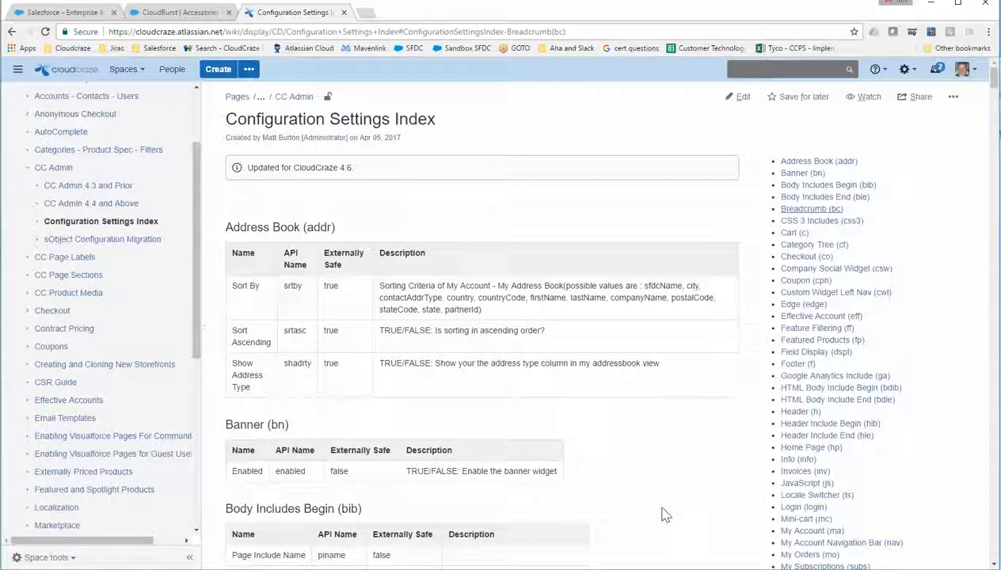
pyautogui.click(169, 13)
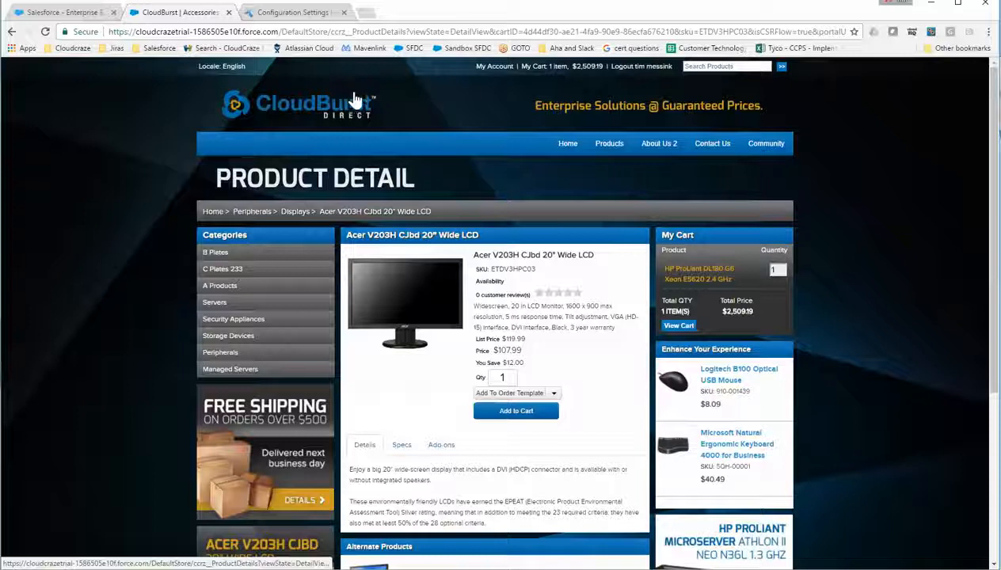
pyautogui.click(288, 13)
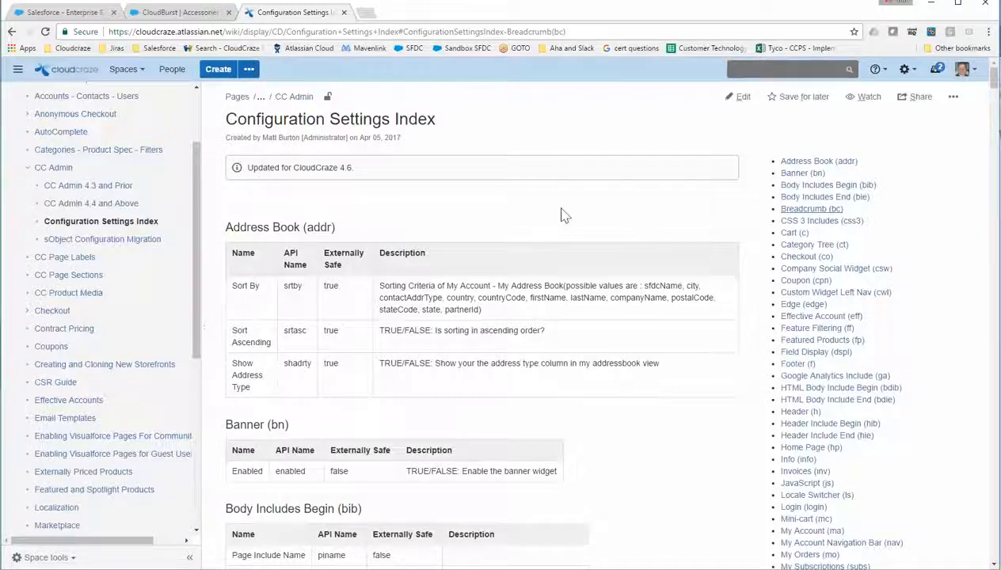
pyautogui.click(814, 213)
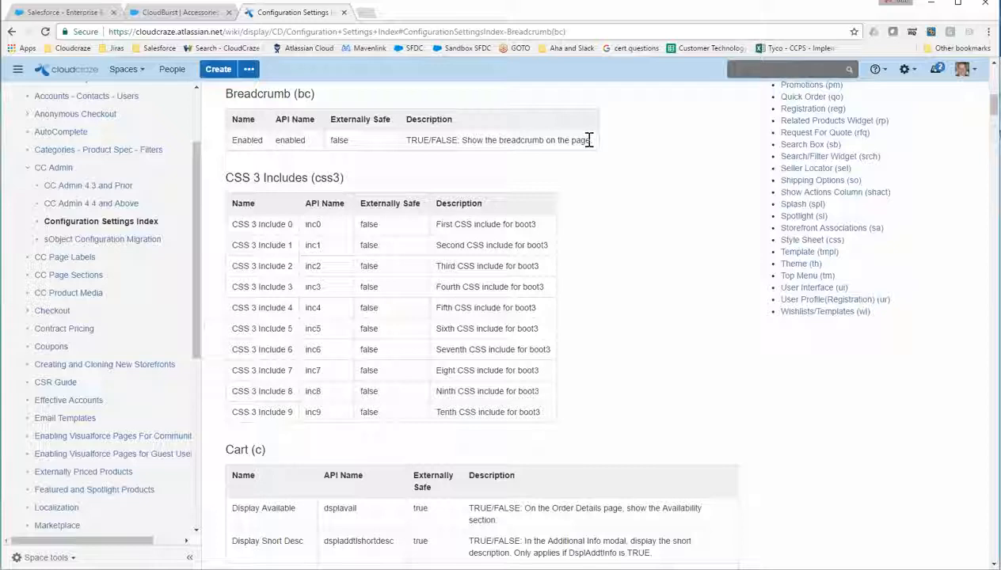
pyautogui.click(168, 12)
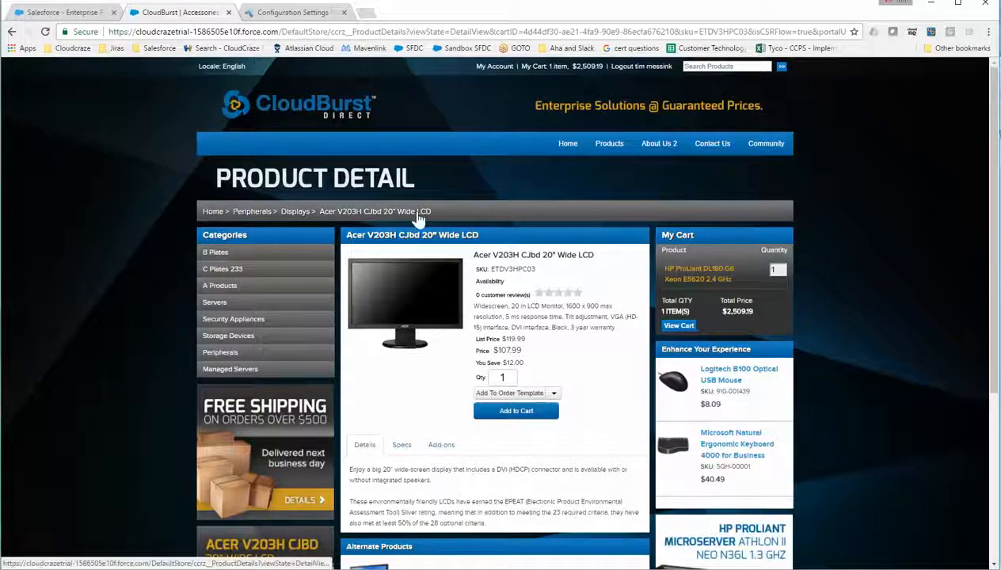
# - Switch to the Salesforce CC Admin page and show DefaultStore's configuration settings filtered to the Breadcrumb module
pyautogui.click(57, 13)
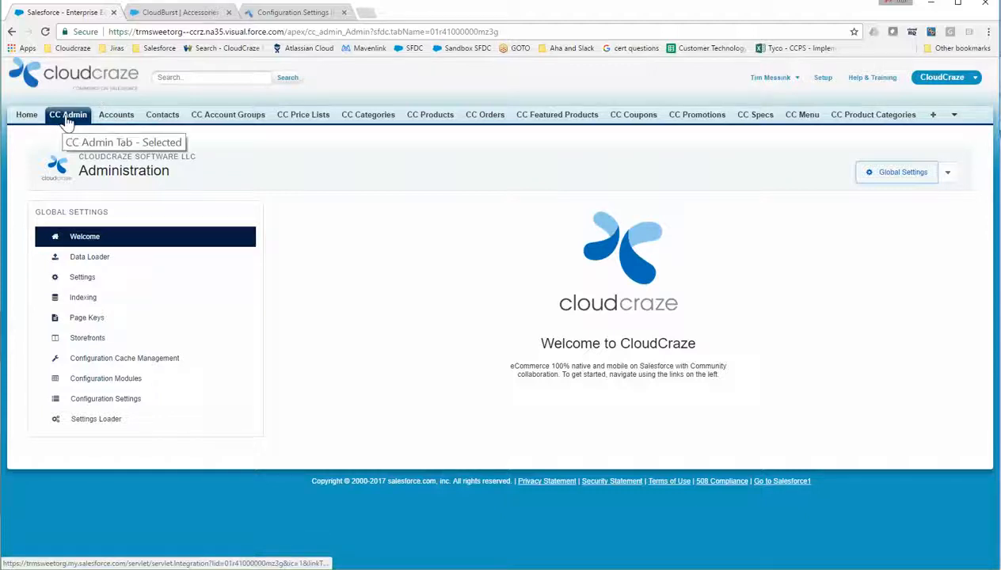
pyautogui.click(948, 174)
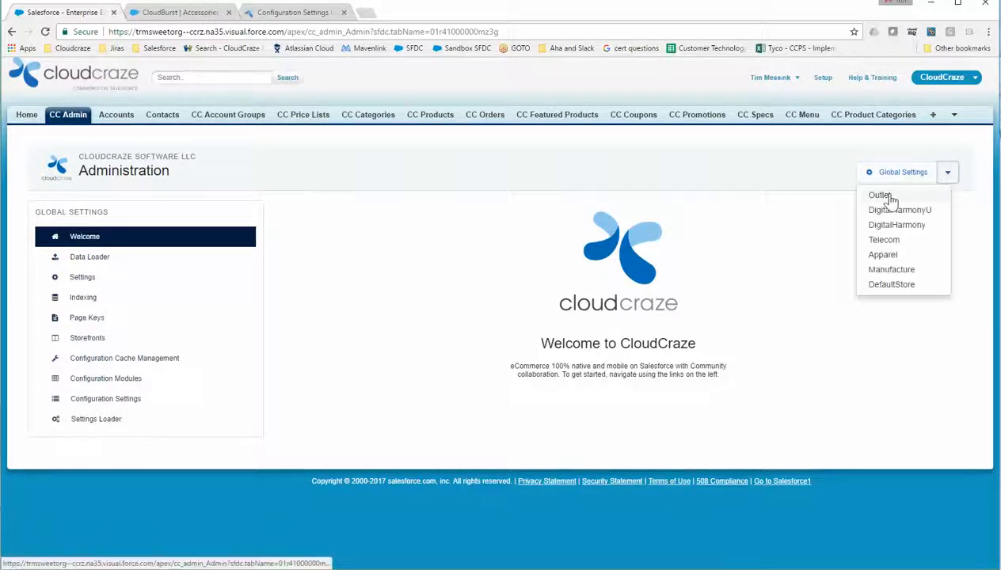
pyautogui.click(886, 285)
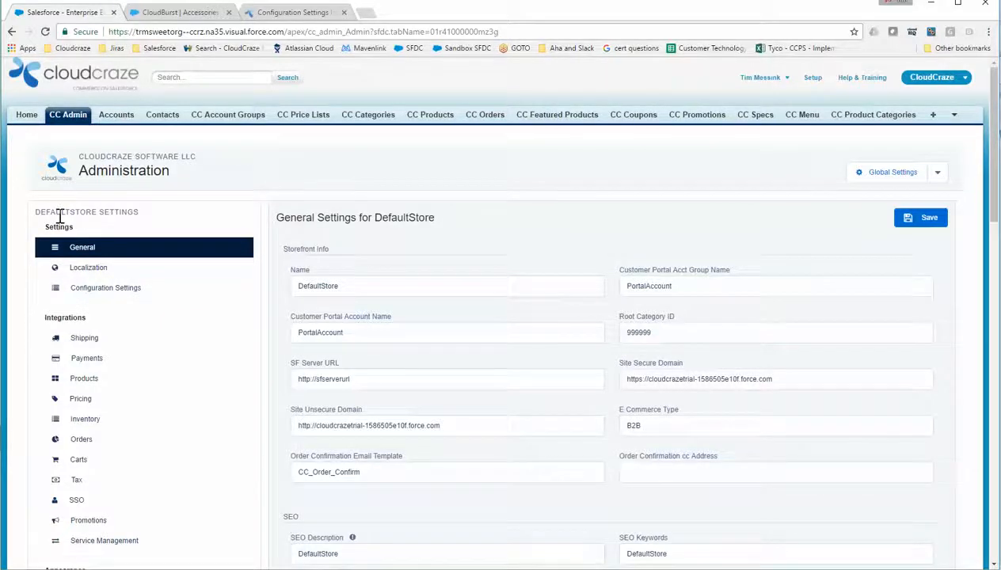
pyautogui.click(109, 294)
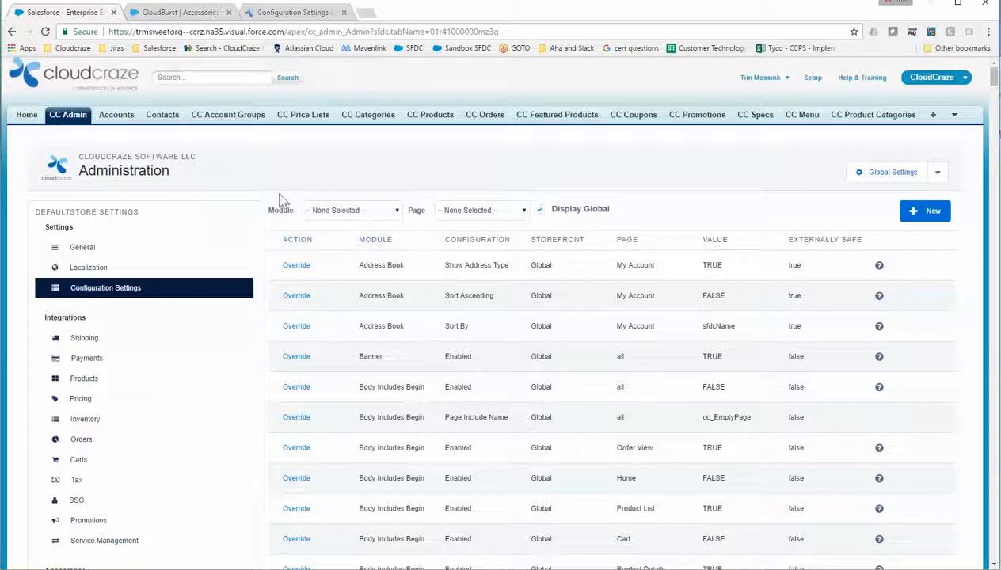
pyautogui.click(395, 210)
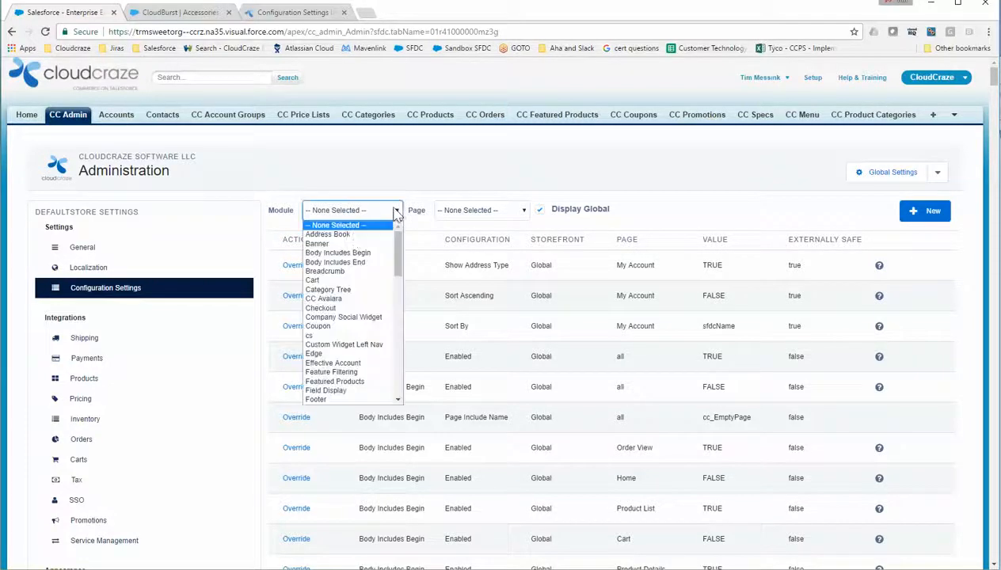
pyautogui.click(334, 271)
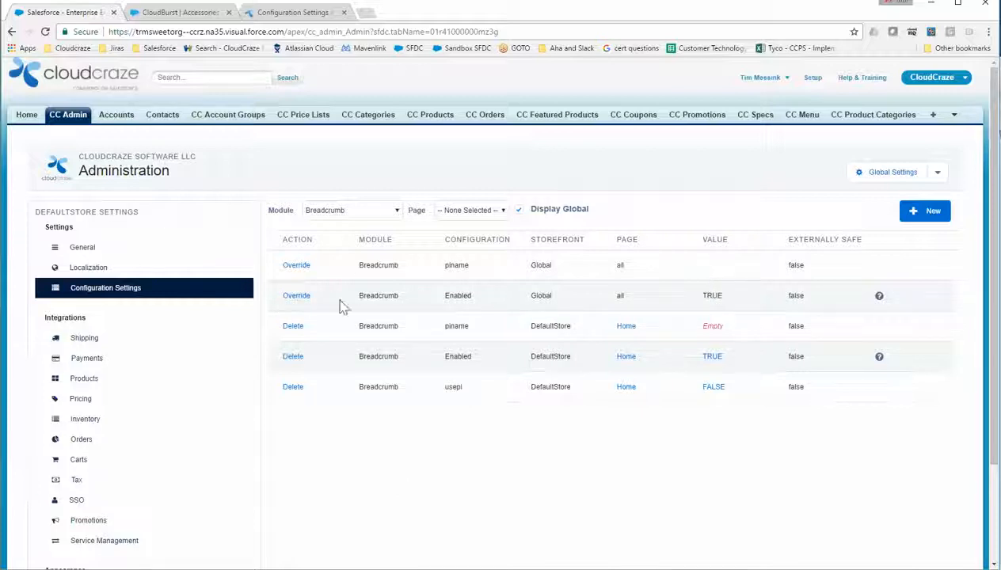
# - Override the global Breadcrumb Enabled setting for all DefaultStore pages with the attribute value False
pyautogui.click(296, 296)
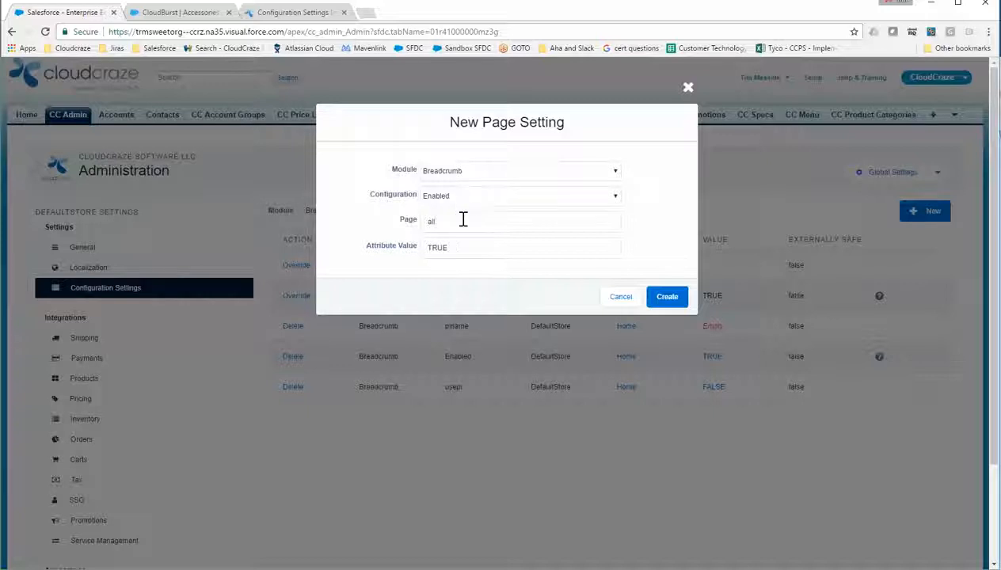
pyautogui.click(465, 247)
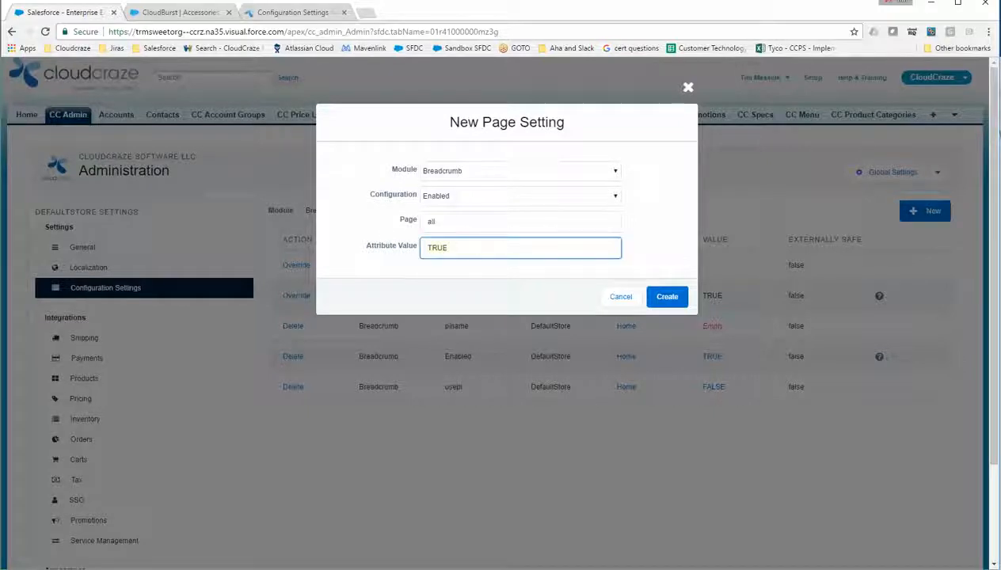
pyautogui.press('BackSpace')
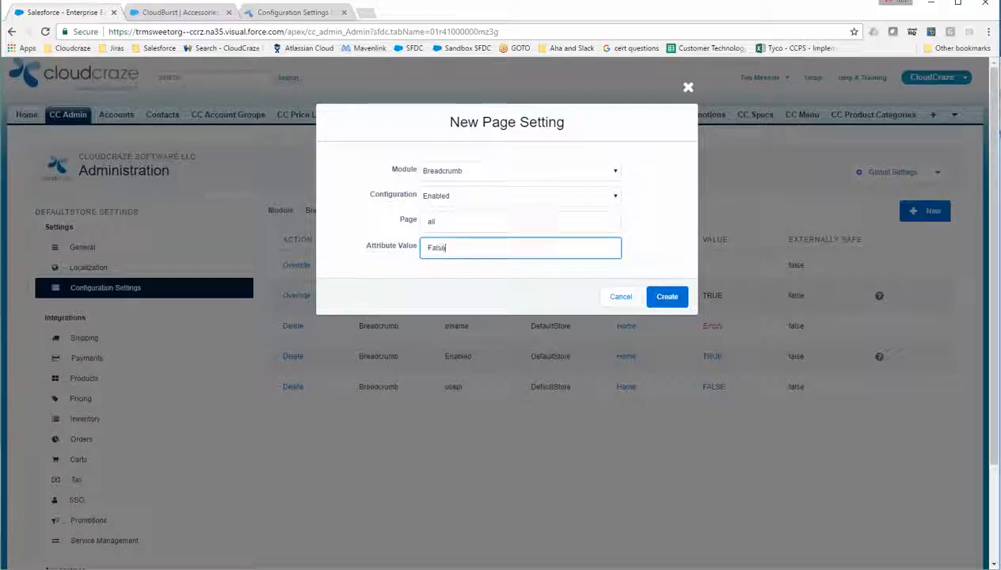
pyautogui.write('LSE')
pyautogui.click(667, 296)
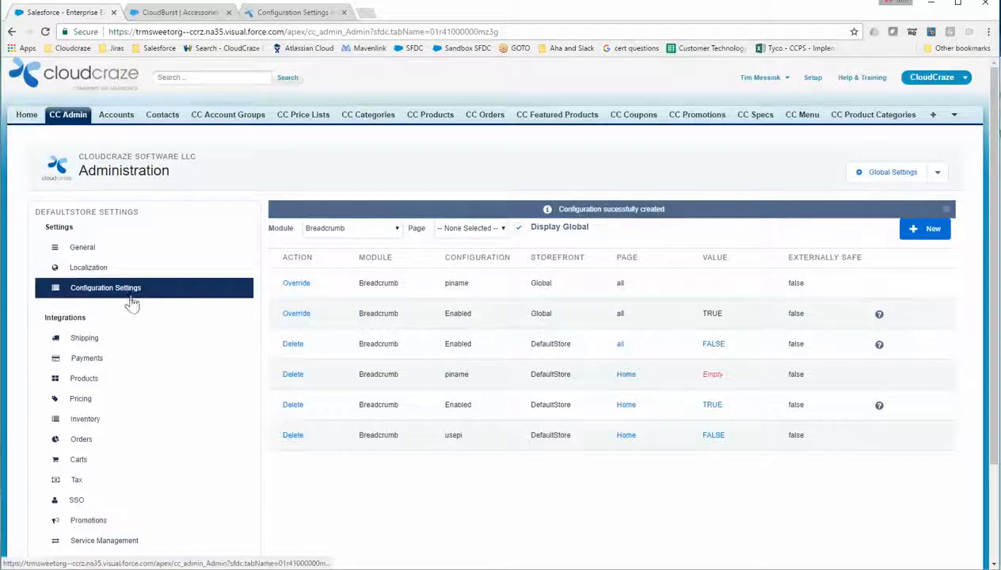
# - Build a new configuration cache from the global Configuration Cache Management and refresh the list to check its build status
pyautogui.click(885, 176)
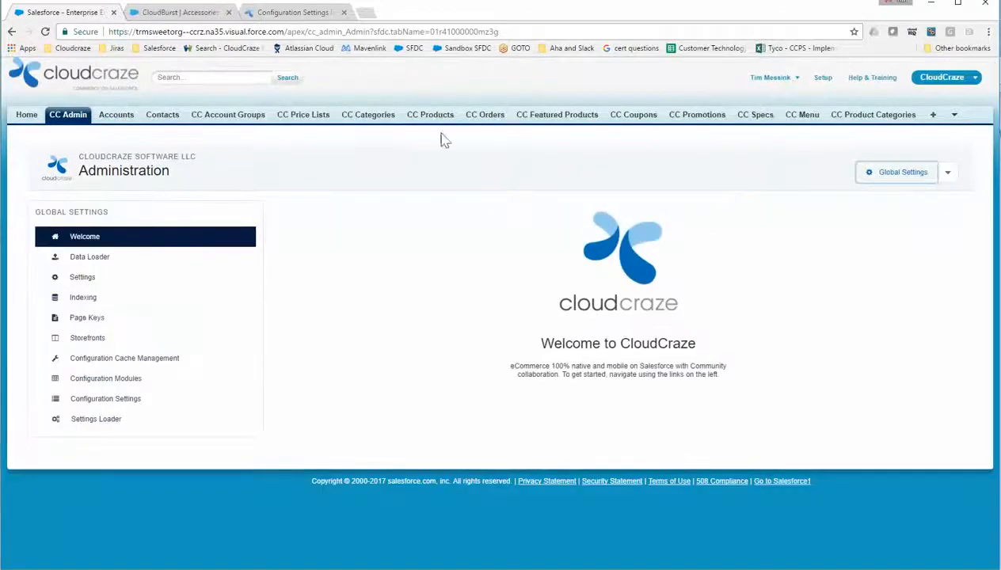
pyautogui.click(105, 364)
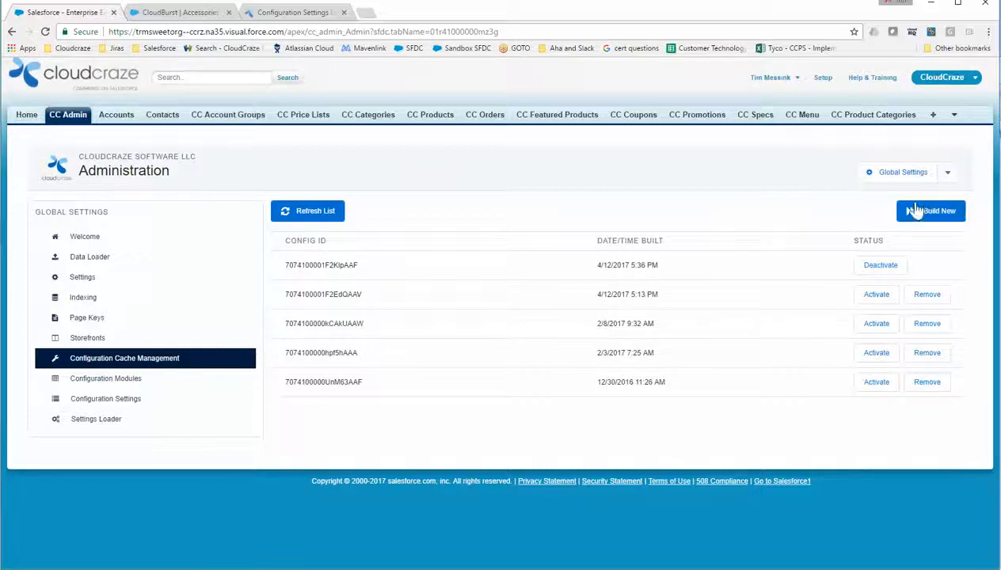
pyautogui.click(938, 212)
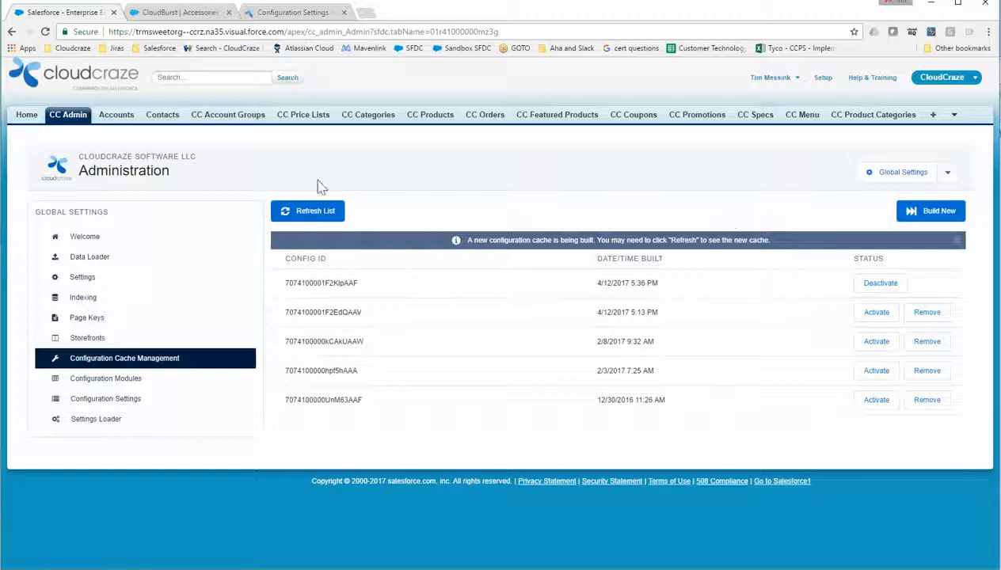
pyautogui.click(305, 212)
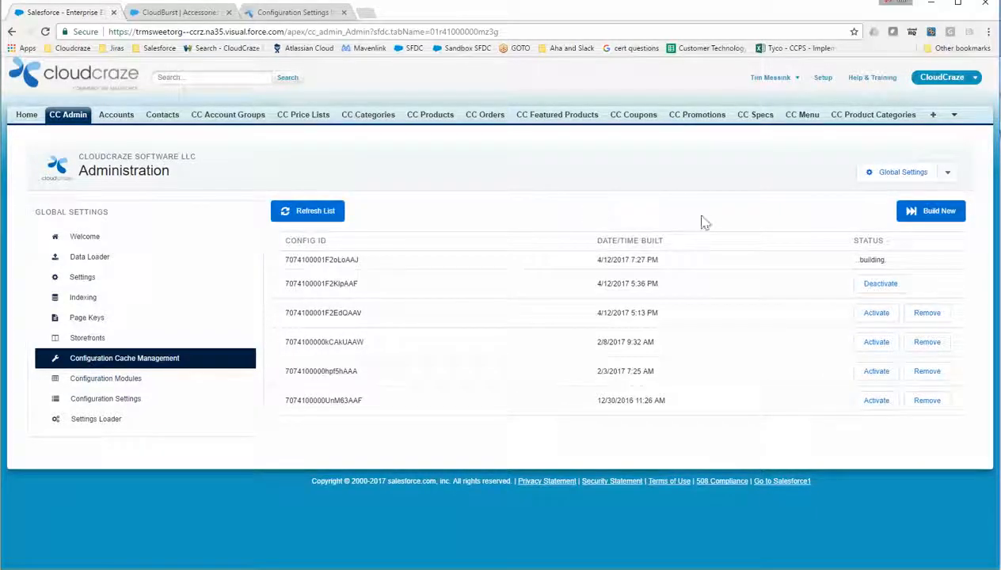
pyautogui.click(313, 212)
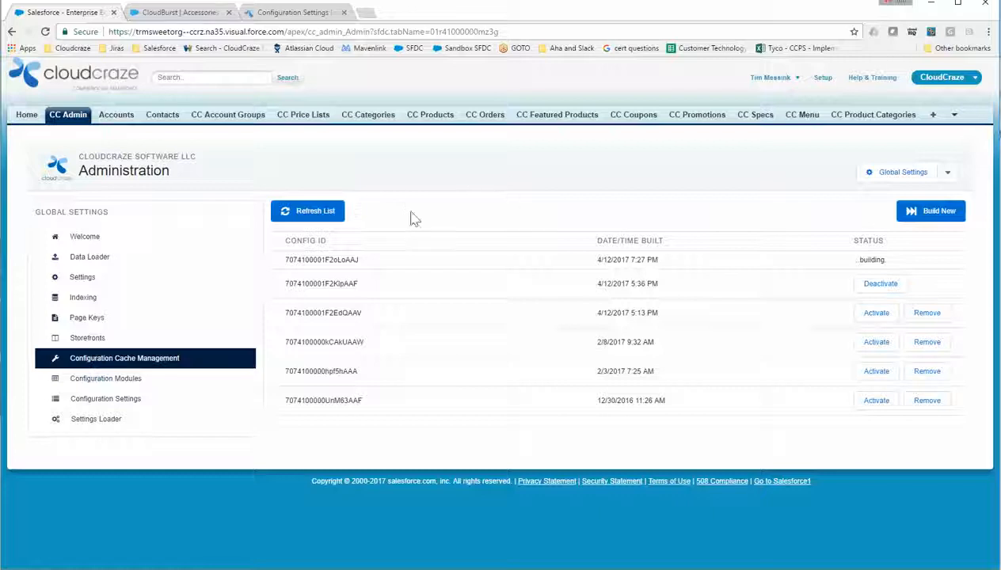
pyautogui.click(304, 214)
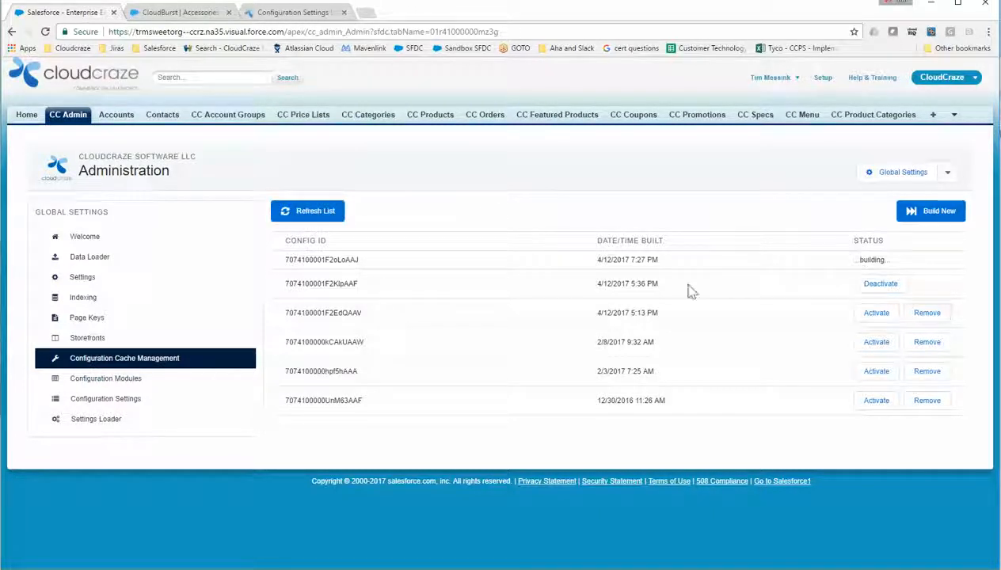
# - Remove the 12/30/2016 configuration cache and make the newly built 4/12/2017 7:27 PM cache the only active one
pyautogui.click(928, 402)
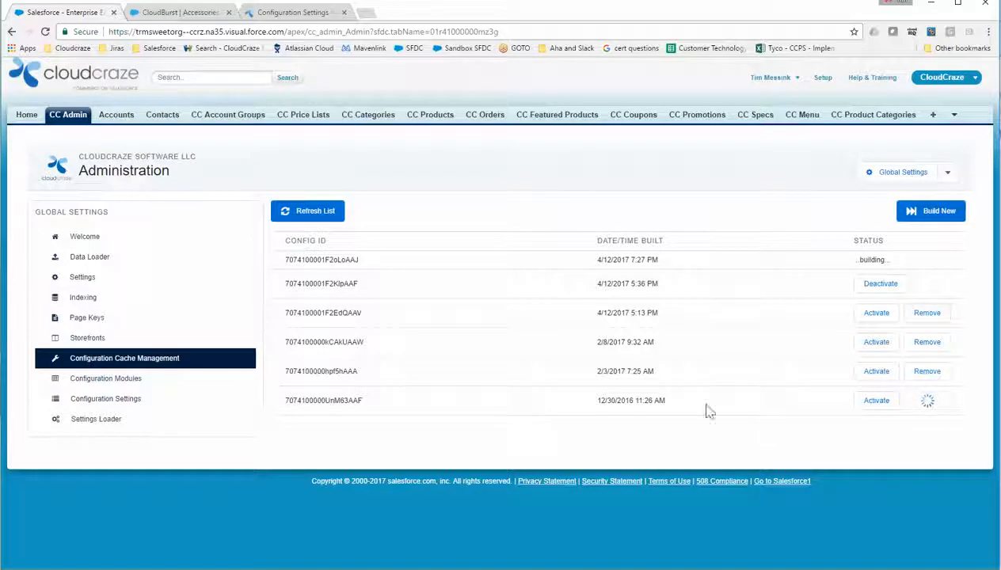
pyautogui.click(299, 216)
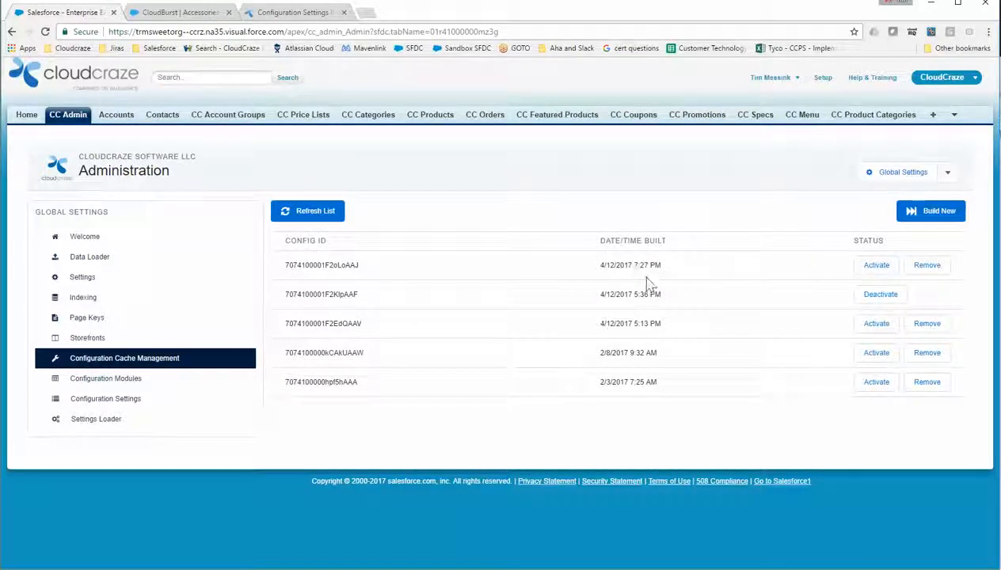
pyautogui.click(874, 266)
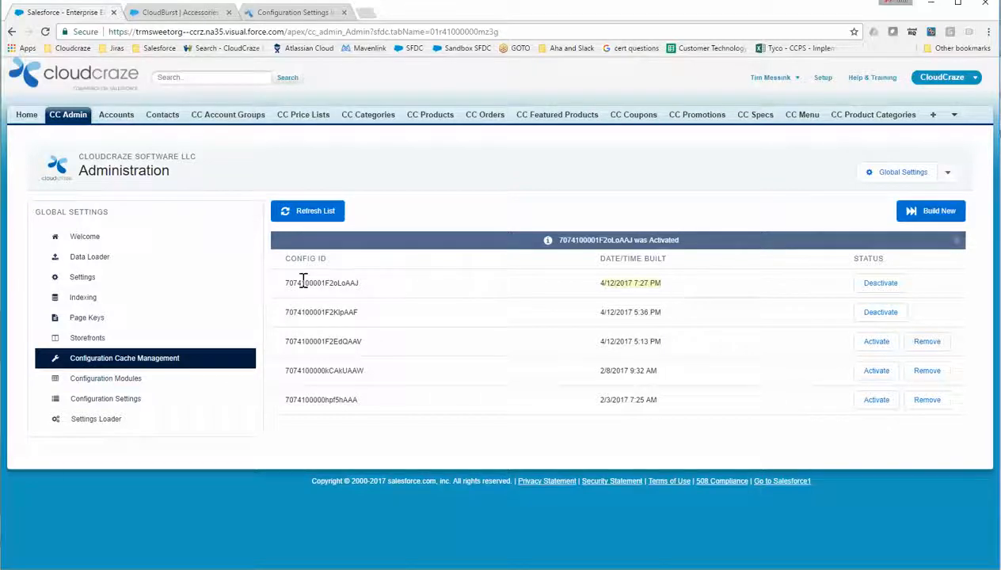
pyautogui.click(881, 313)
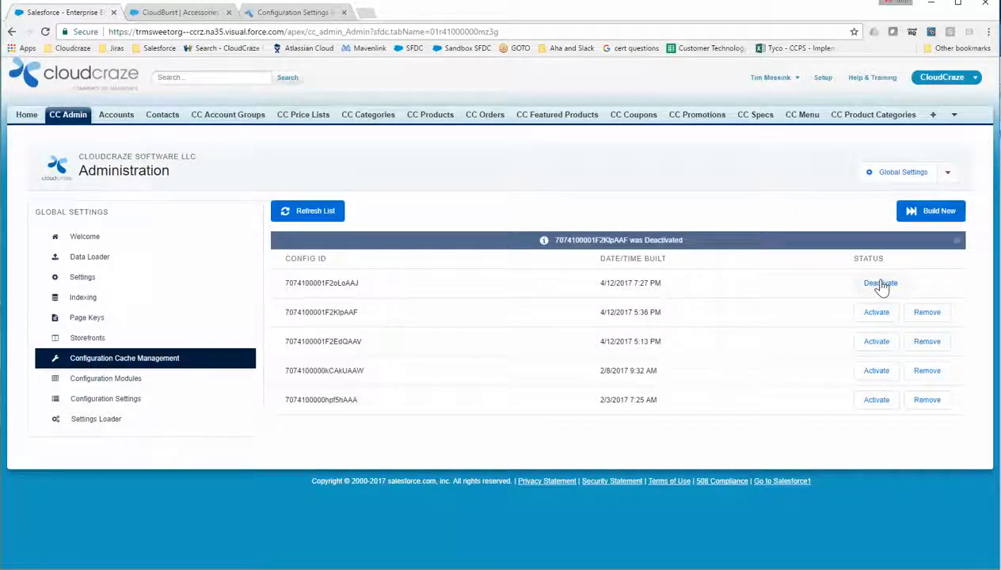
# - Reload the CloudBurst storefront and check for breadcrumbs on the product page, the Servers list and the HP ProLiant DL180 G6 detail page
pyautogui.click(164, 20)
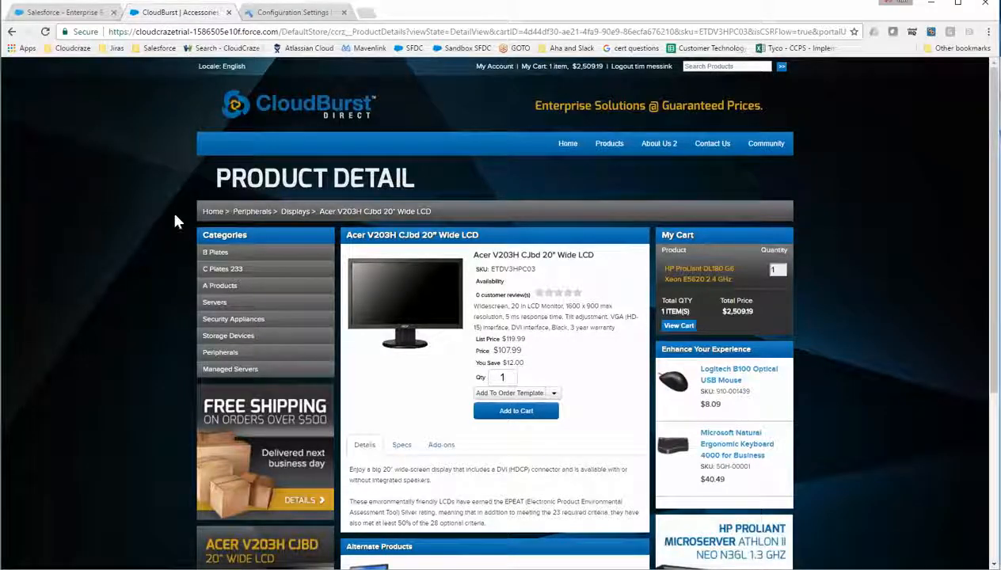
pyautogui.click(46, 32)
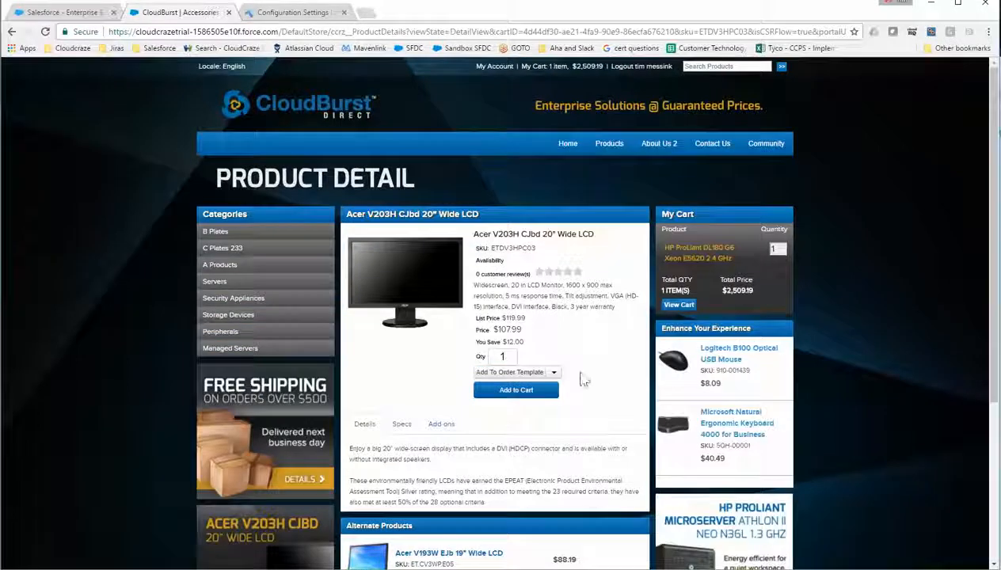
pyautogui.click(213, 285)
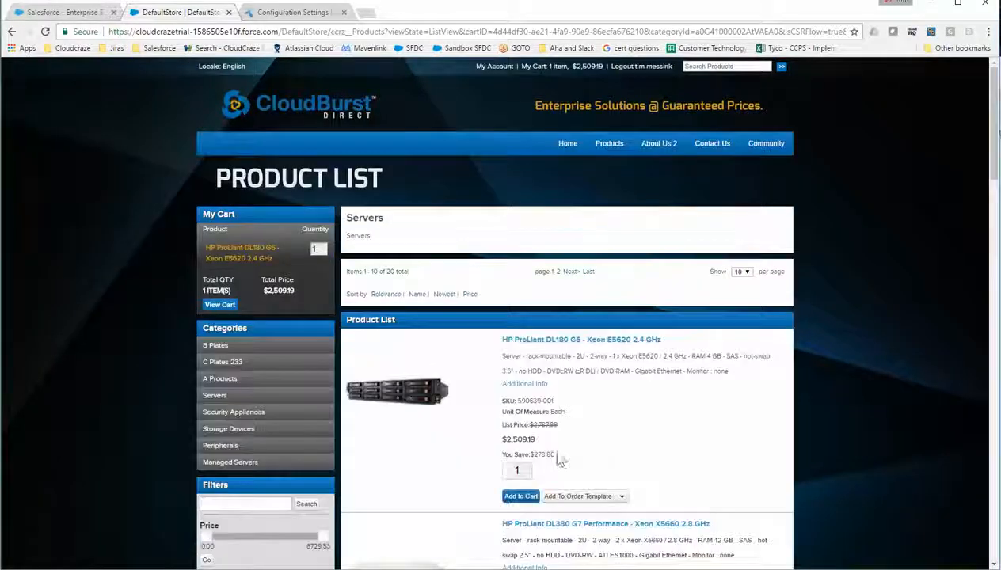
pyautogui.click(553, 342)
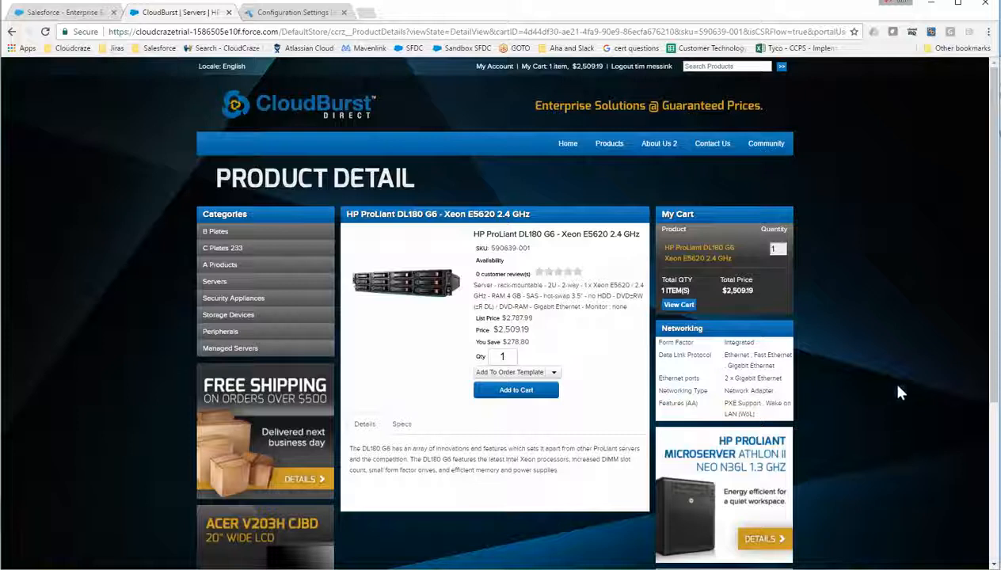
pyautogui.scroll(-3, 873, 380)
pyautogui.scroll(3, 874, 408)
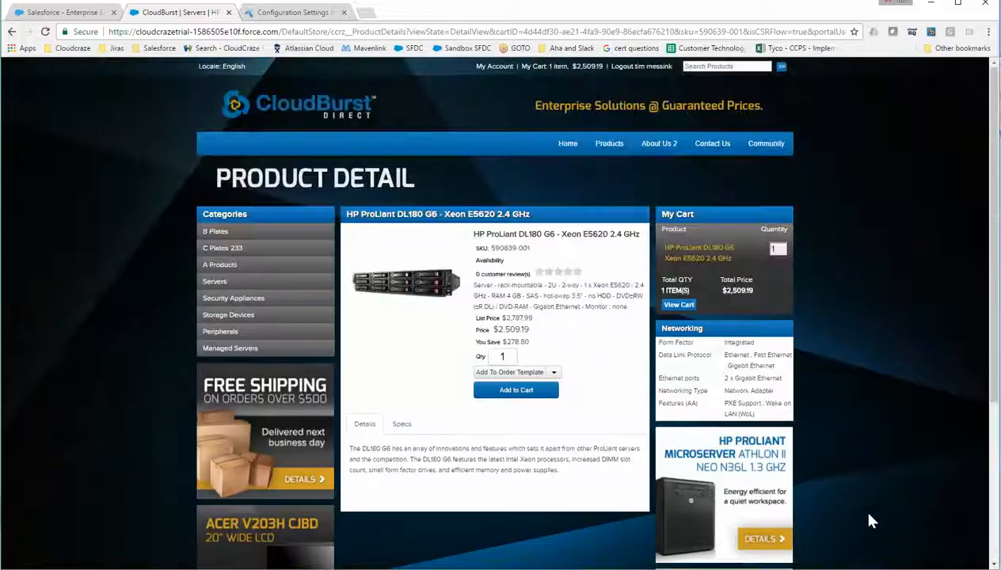